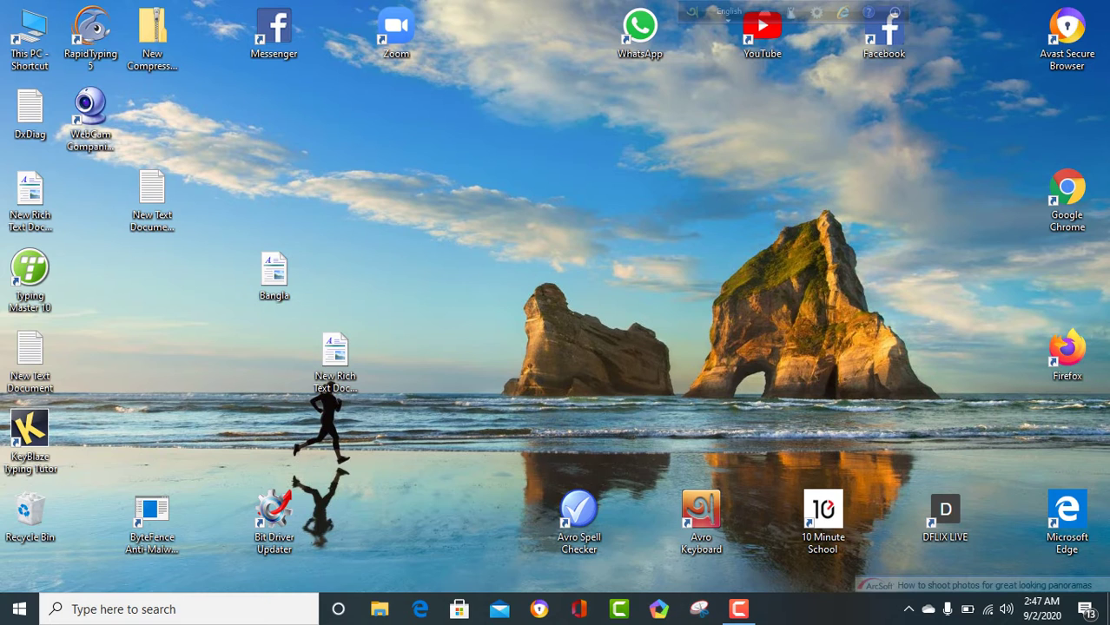
- Search Windows for "snipping tool", open the Snipping Tool and dismiss the search results
{"action": "left_click", "coordinate": [178, 609]}
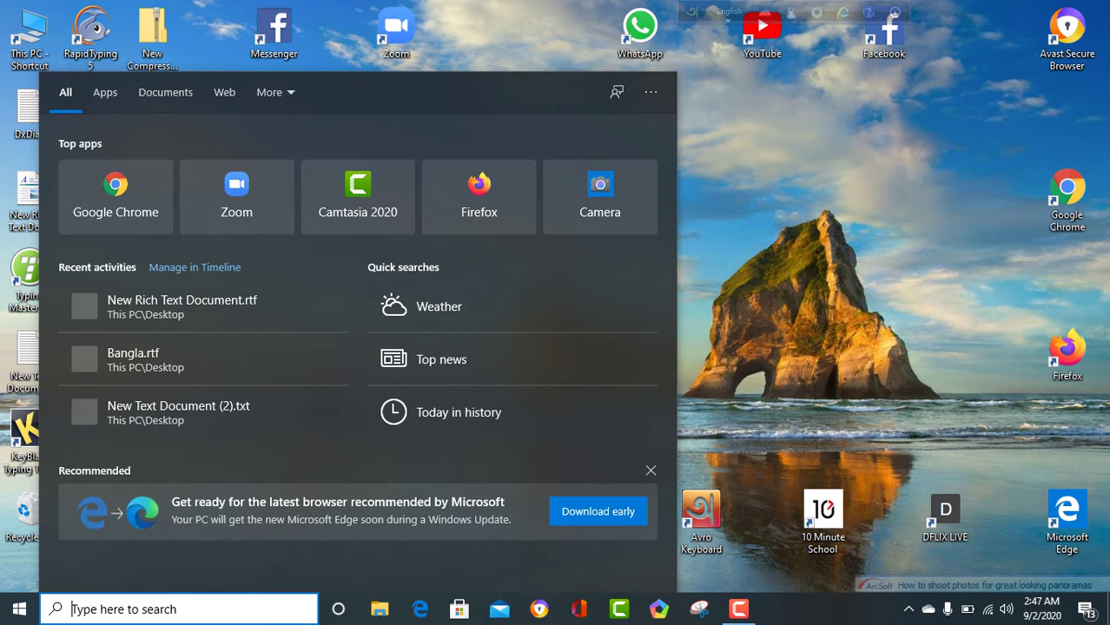
{"action": "type", "text": "sn"}
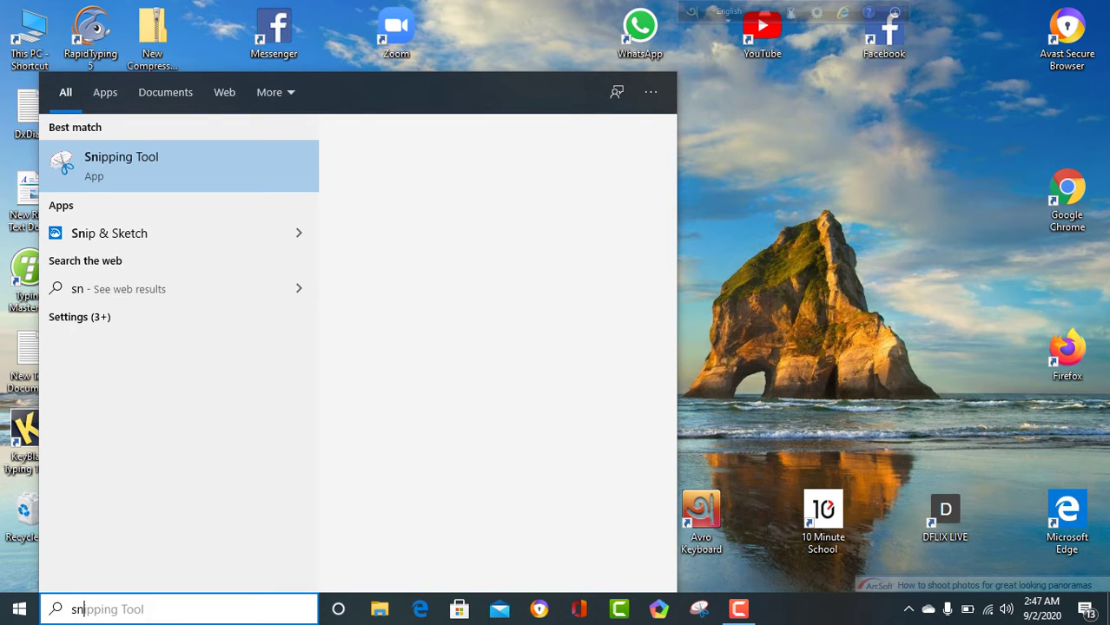
{"action": "type", "text": "ipp"}
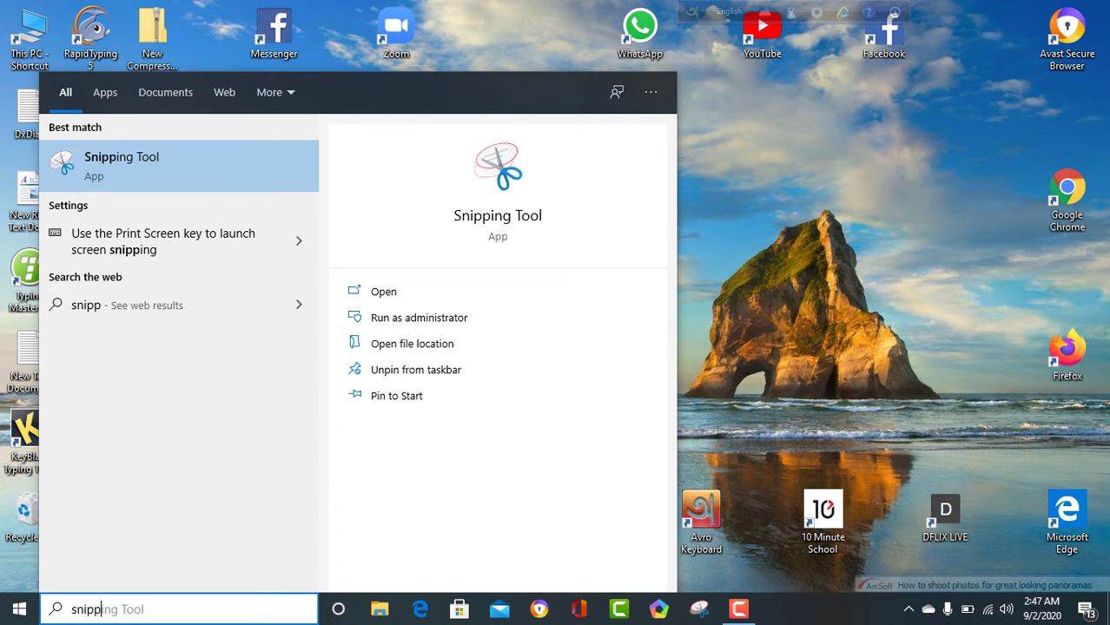
{"action": "type", "text": "ing"}
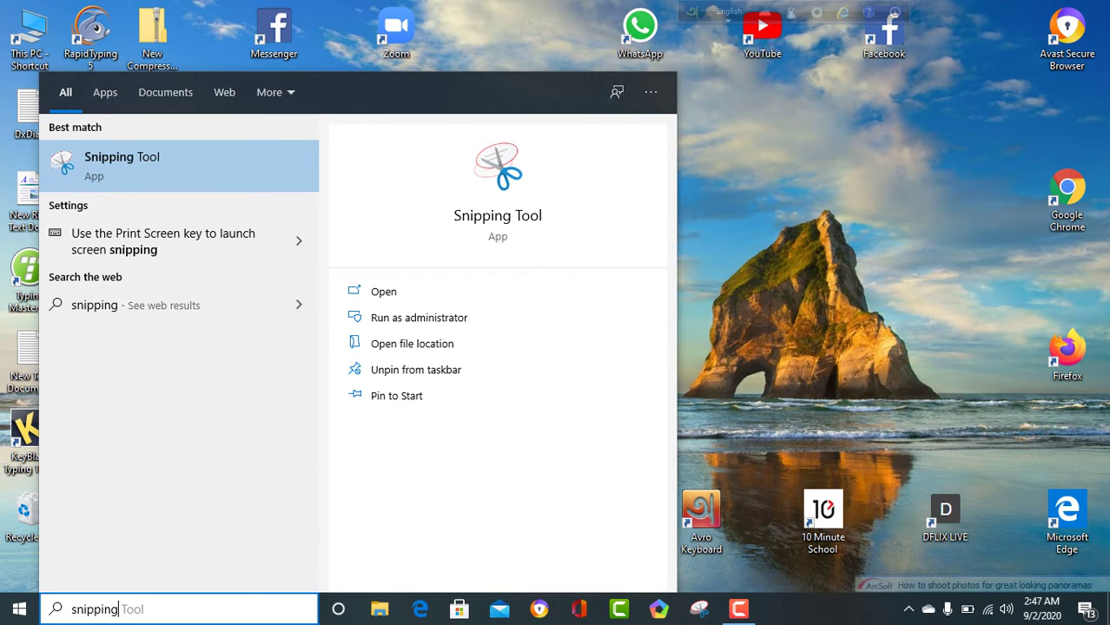
{"action": "type", "text": " tool"}
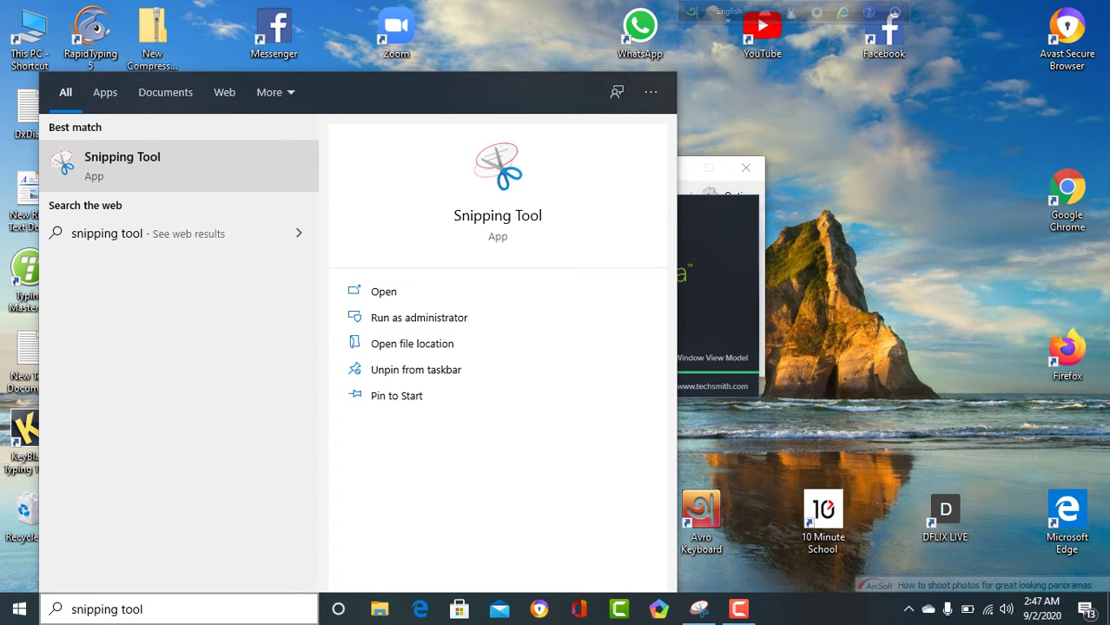
{"action": "left_click", "coordinate": [143, 609]}
{"action": "key", "text": "Escape"}
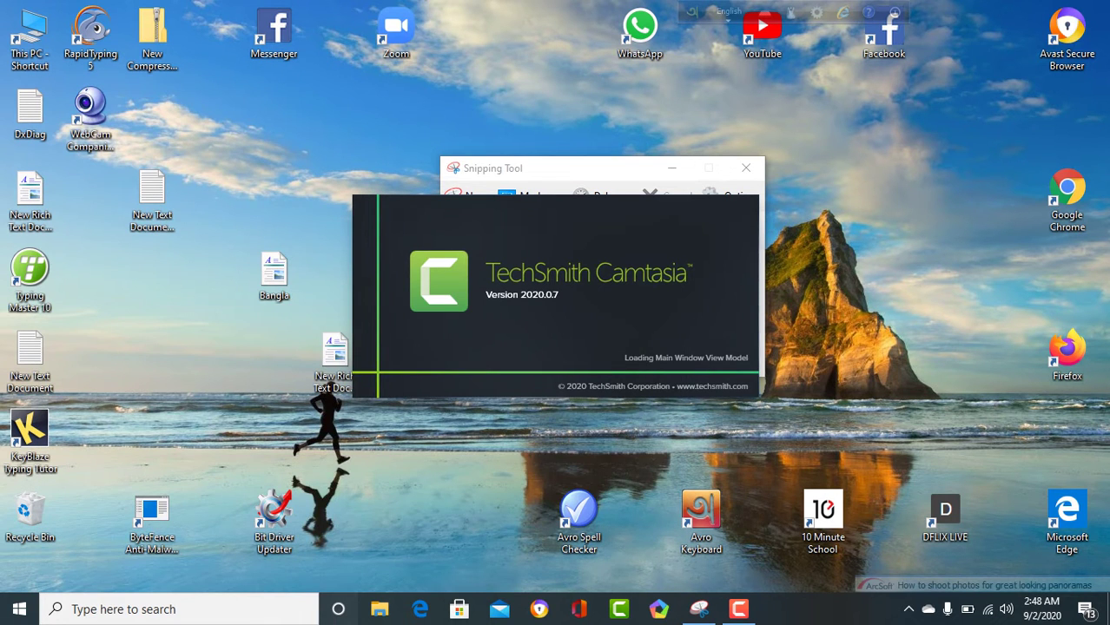
{"action": "key", "text": "super+c"}
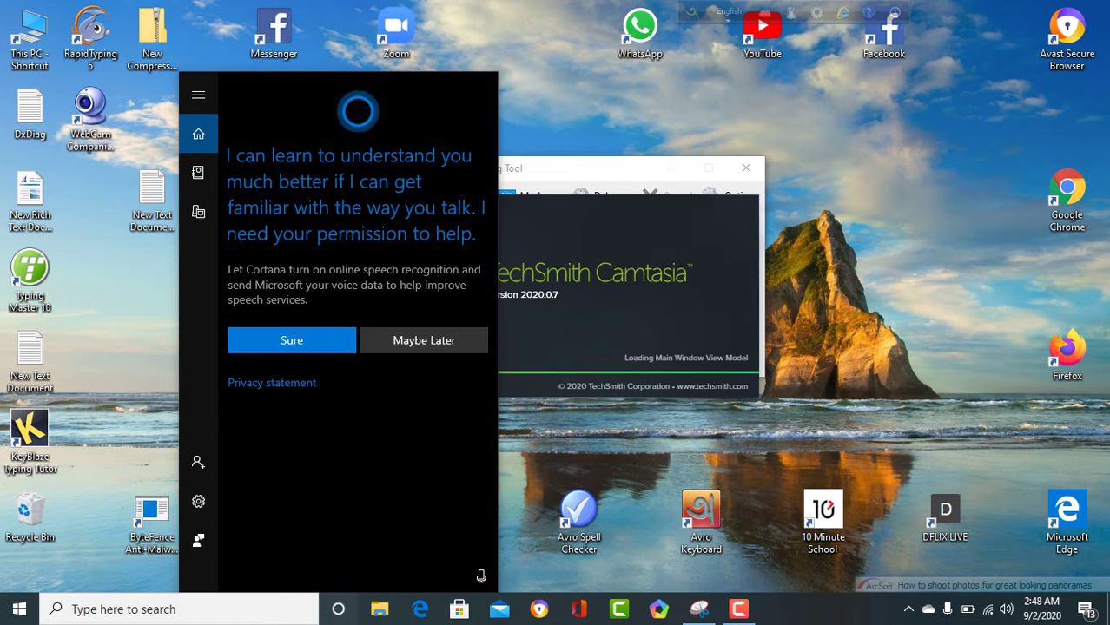
{"action": "left_click", "coordinate": [423, 340]}
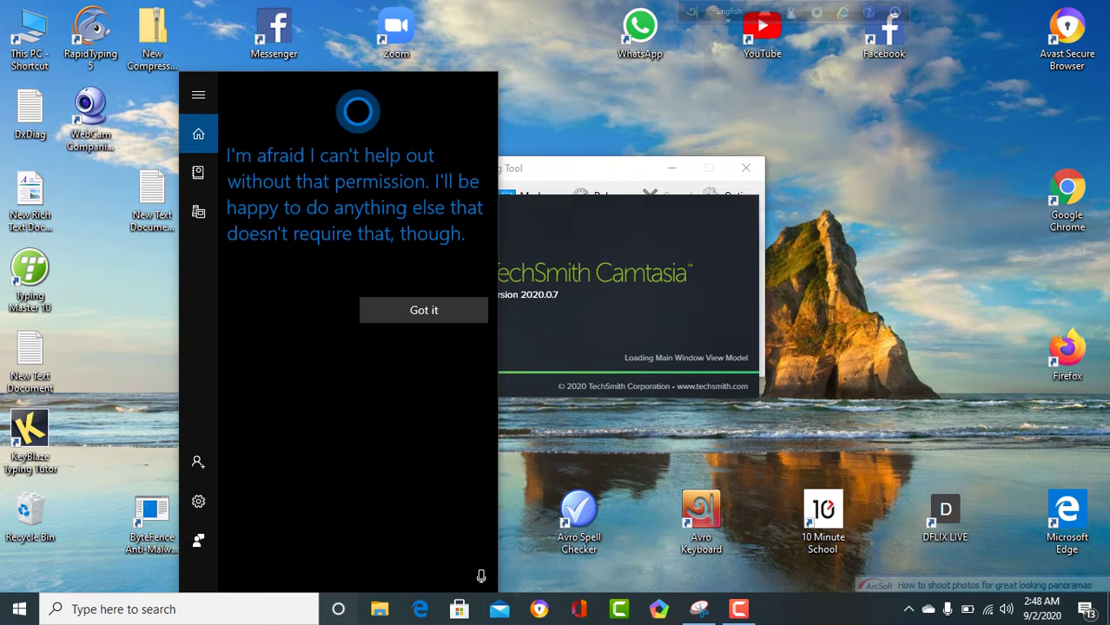
{"action": "left_click", "coordinate": [198, 94]}
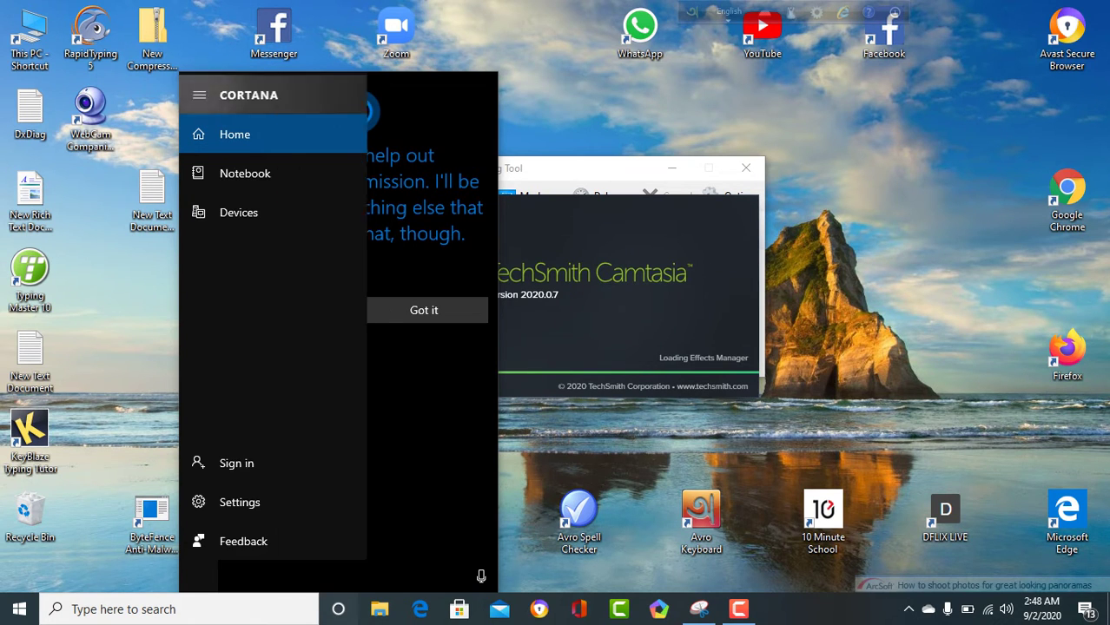
{"action": "left_click", "coordinate": [198, 94]}
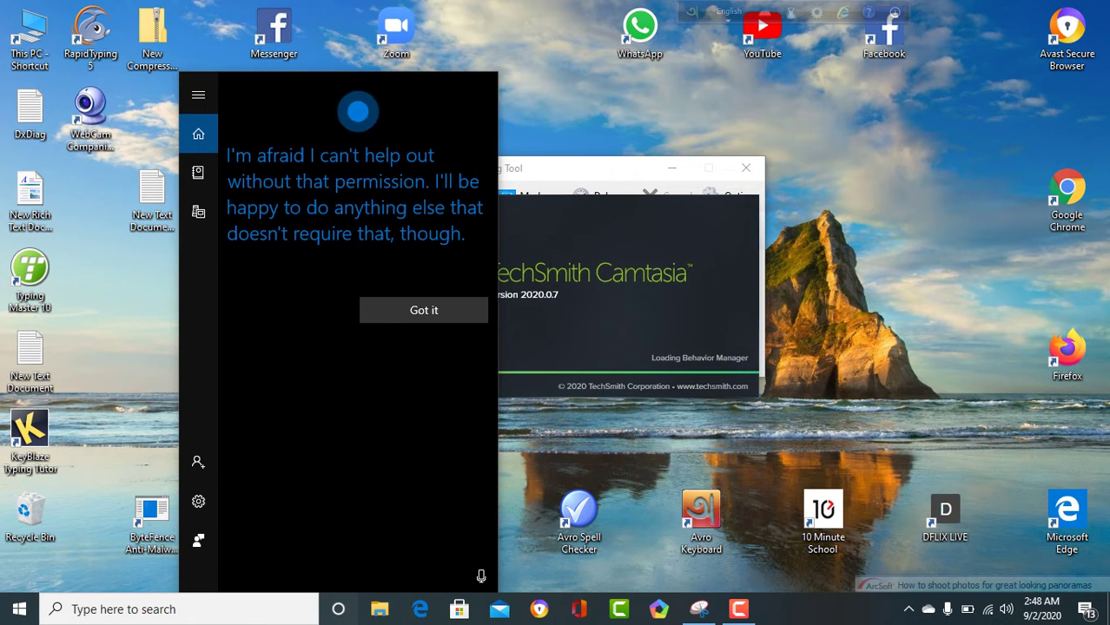
{"action": "left_click", "coordinate": [424, 310]}
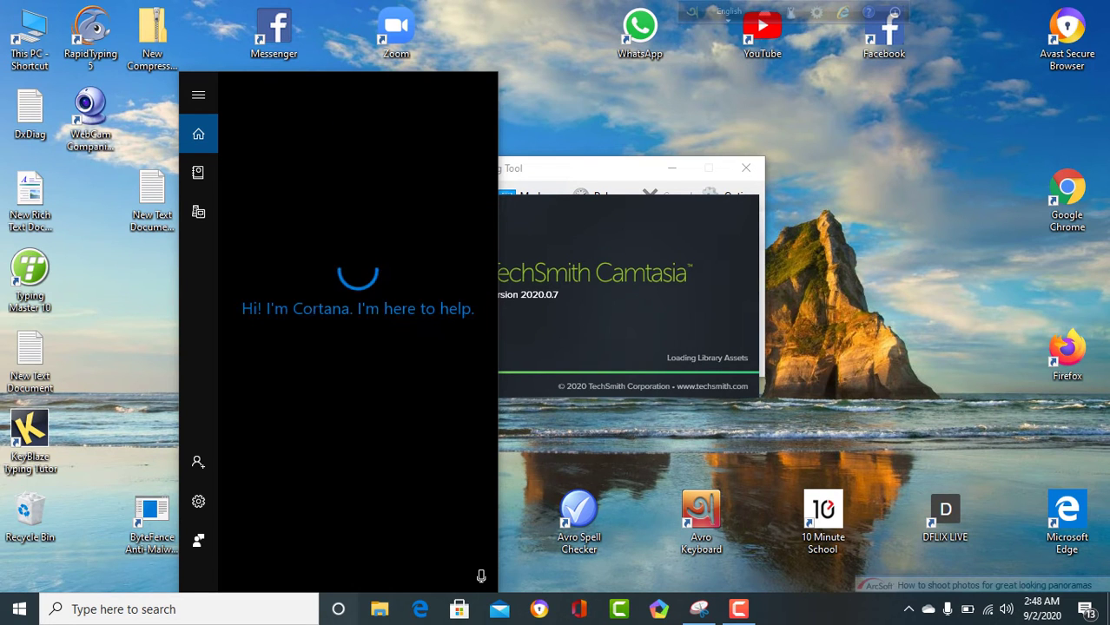
{"action": "key", "text": "Escape"}
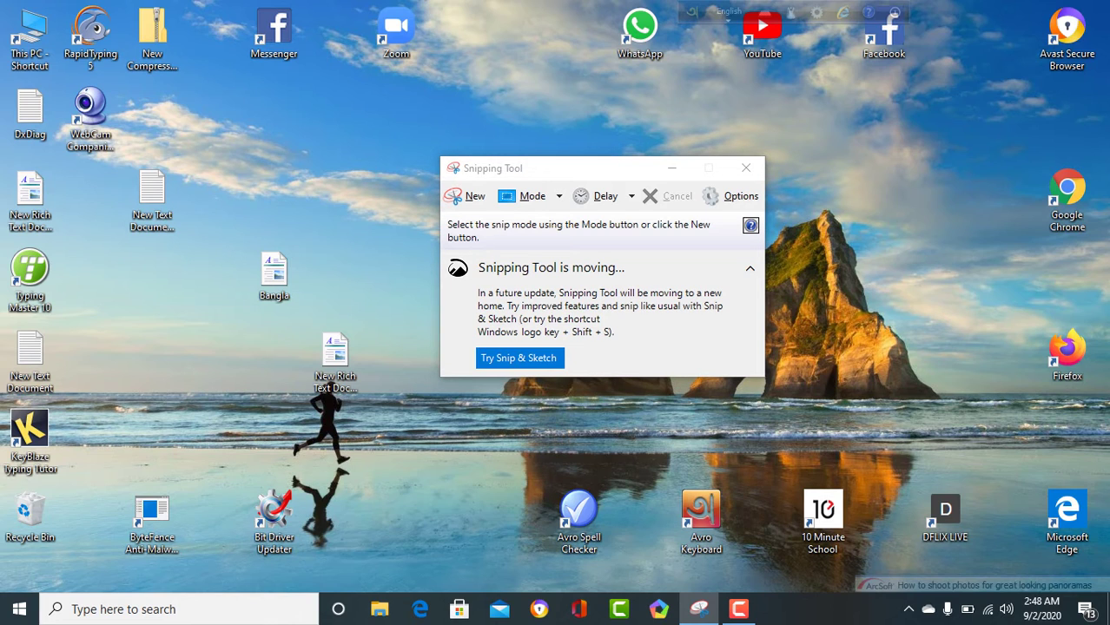
- Set the snip mode to Rectangular Snip and capture the entire desktop
{"action": "key", "text": "F1"}
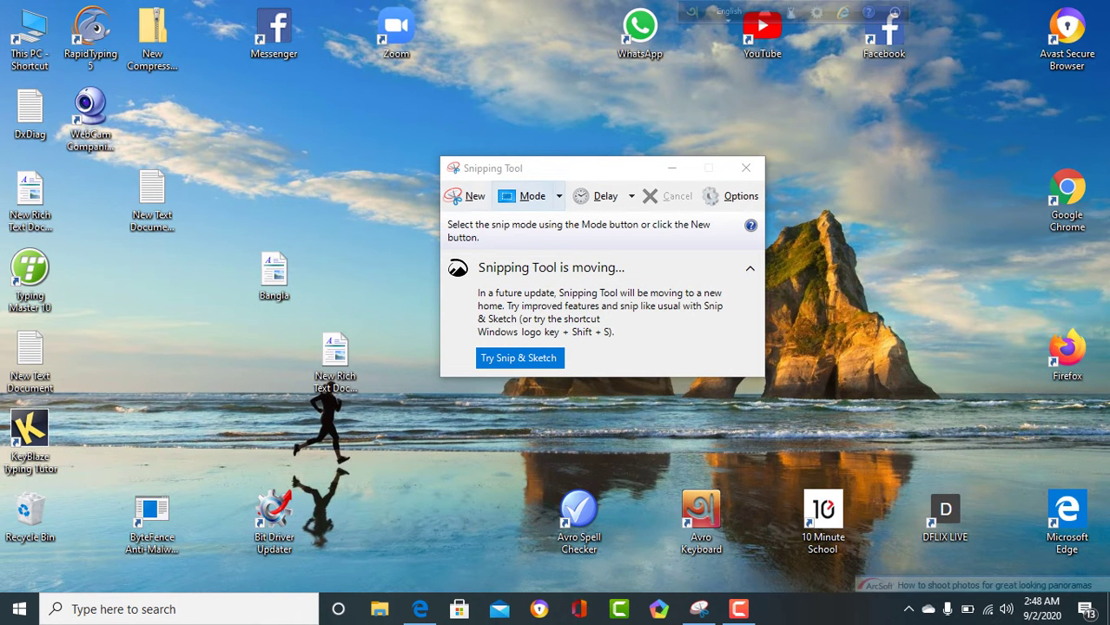
{"action": "left_click", "coordinate": [559, 196]}
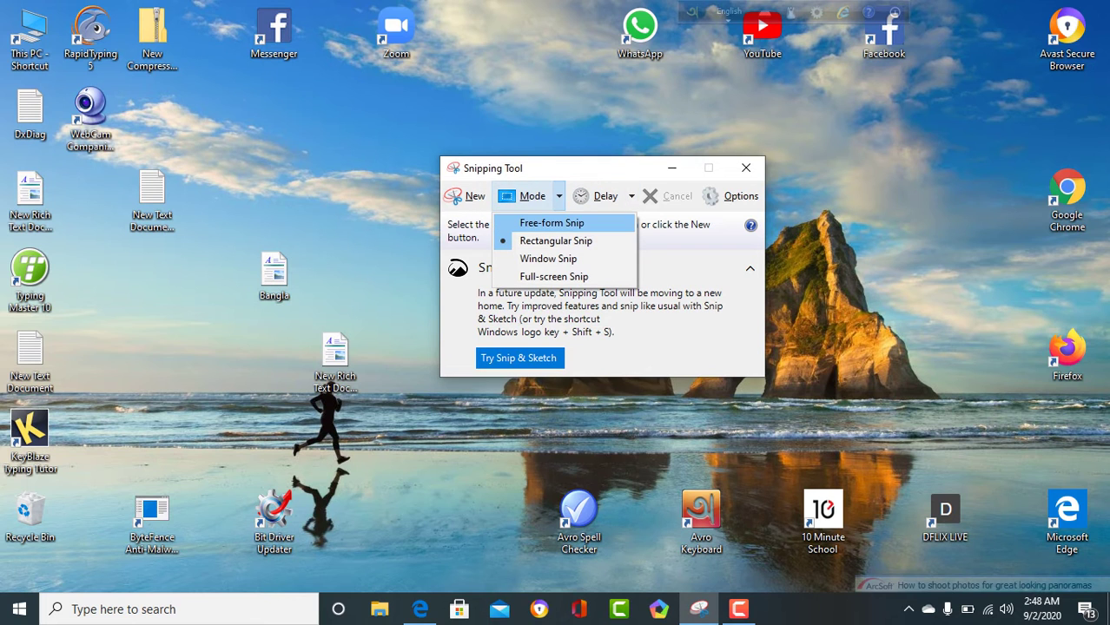
{"action": "left_click", "coordinate": [556, 240]}
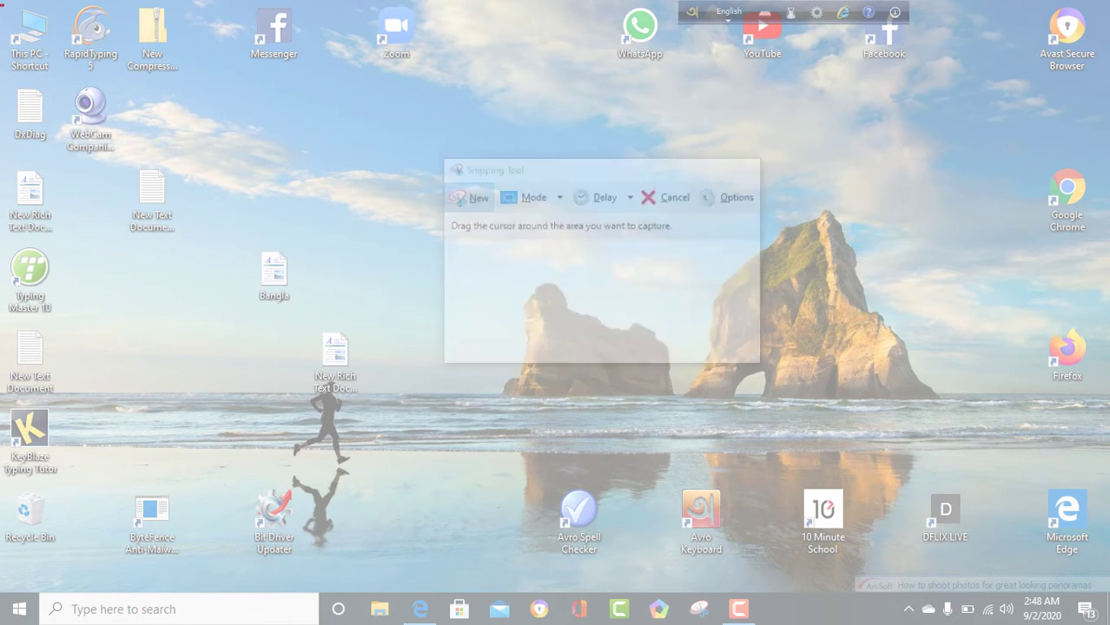
{"action": "left_click_drag", "start_coordinate": [1, 5], "coordinate": [1109, 624]}
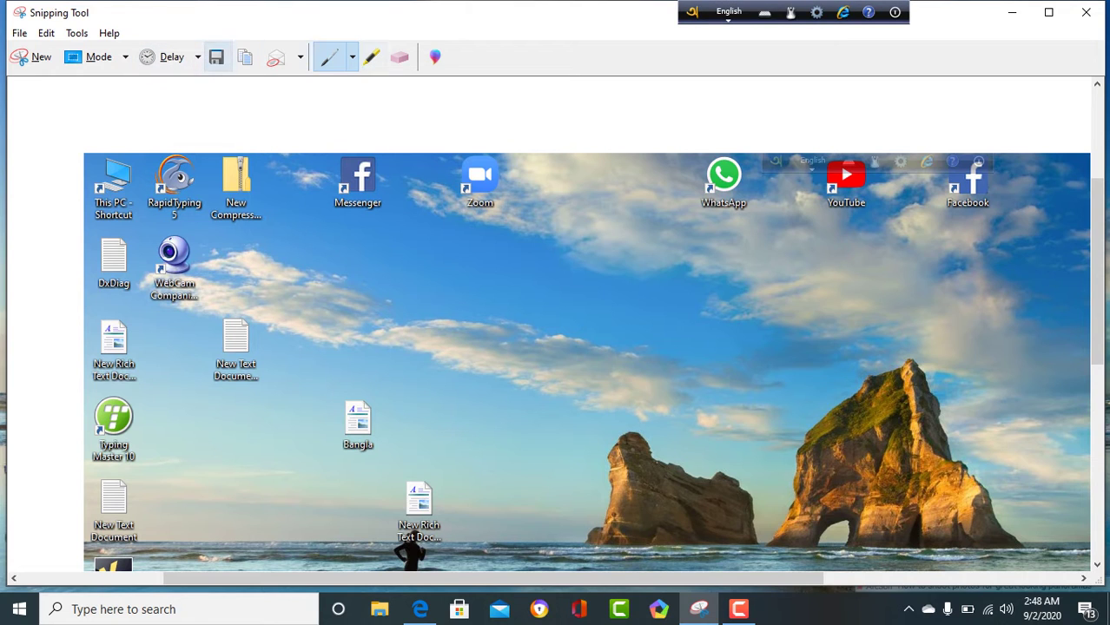
- Start saving the snip as a PNG in the Pictures folder, declining to replace the existing Capture file
{"action": "left_click", "coordinate": [216, 57]}
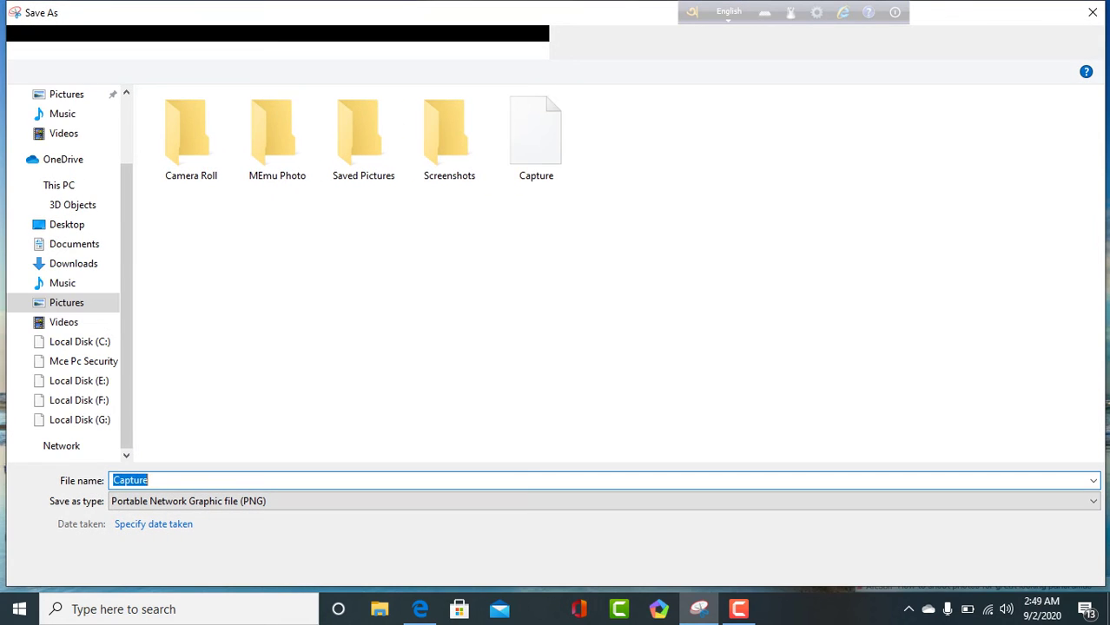
{"action": "left_click", "coordinate": [219, 41]}
{"action": "right_click", "coordinate": [220, 53]}
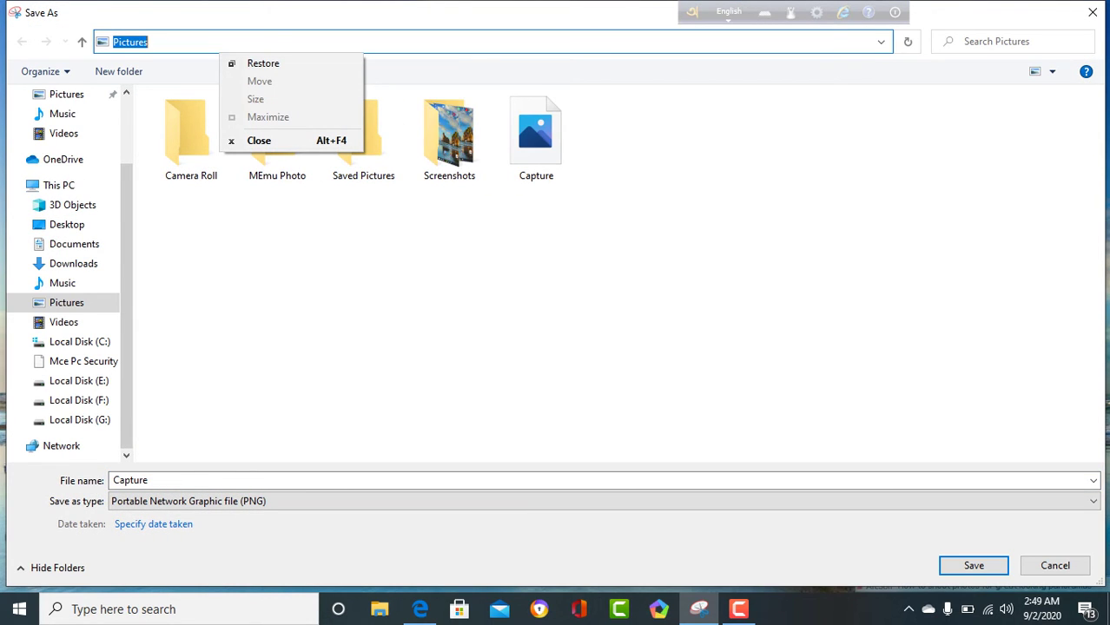
{"action": "key", "text": "Escape"}
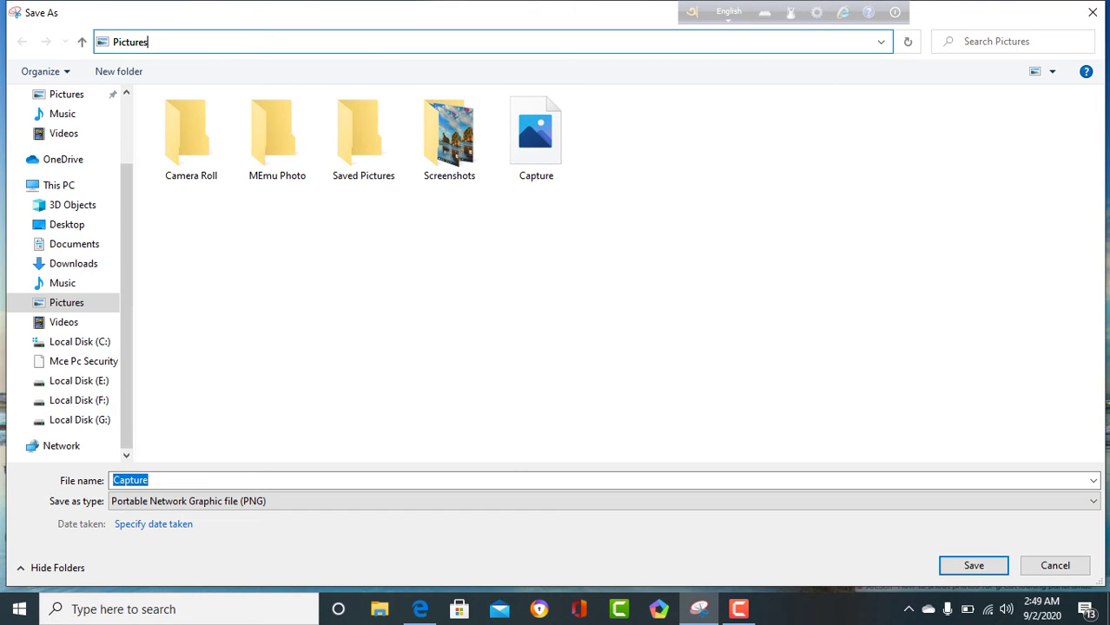
{"action": "key", "text": "Return"}
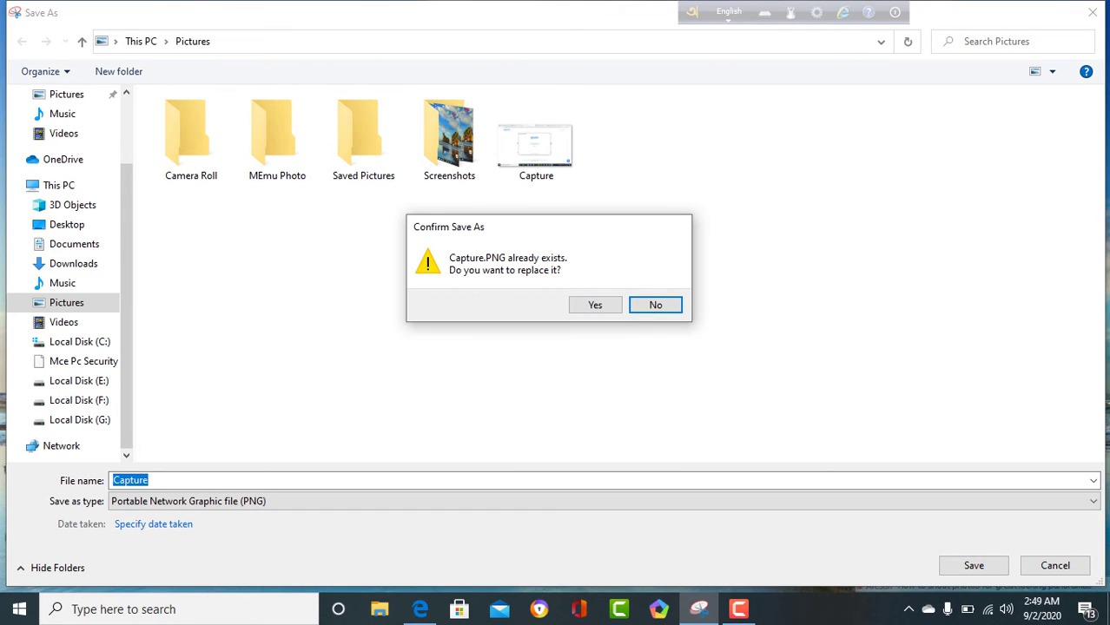
{"action": "key", "text": "Left"}
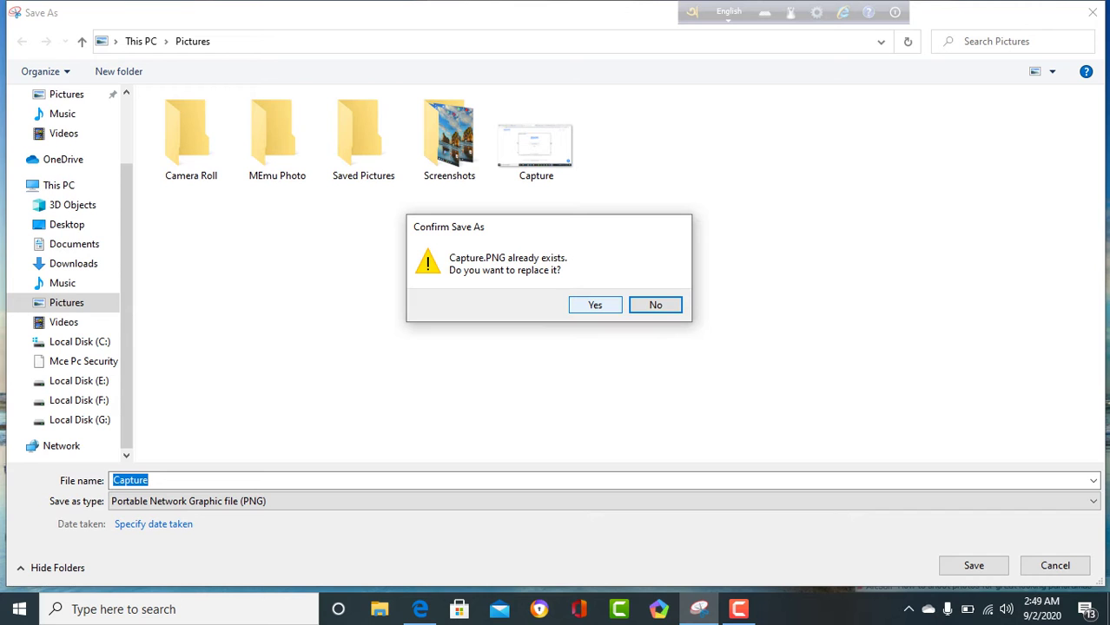
{"action": "left_click", "coordinate": [655, 305]}
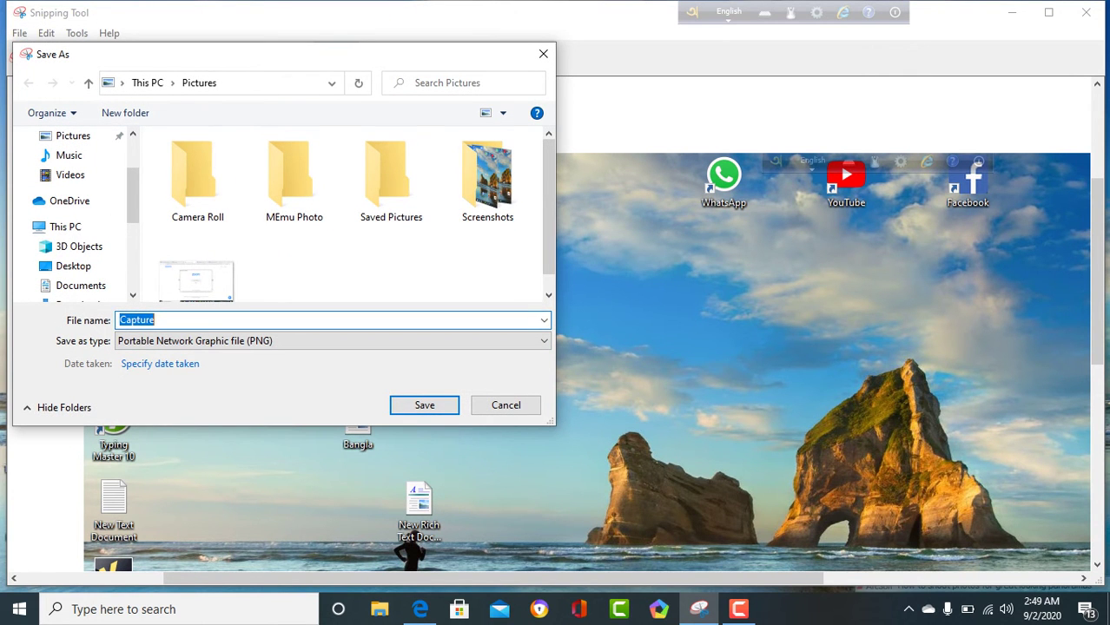
- Save the snip under the file name apk in the Pictures folder and close the Snipping Tool
{"action": "type", "text": "m"}
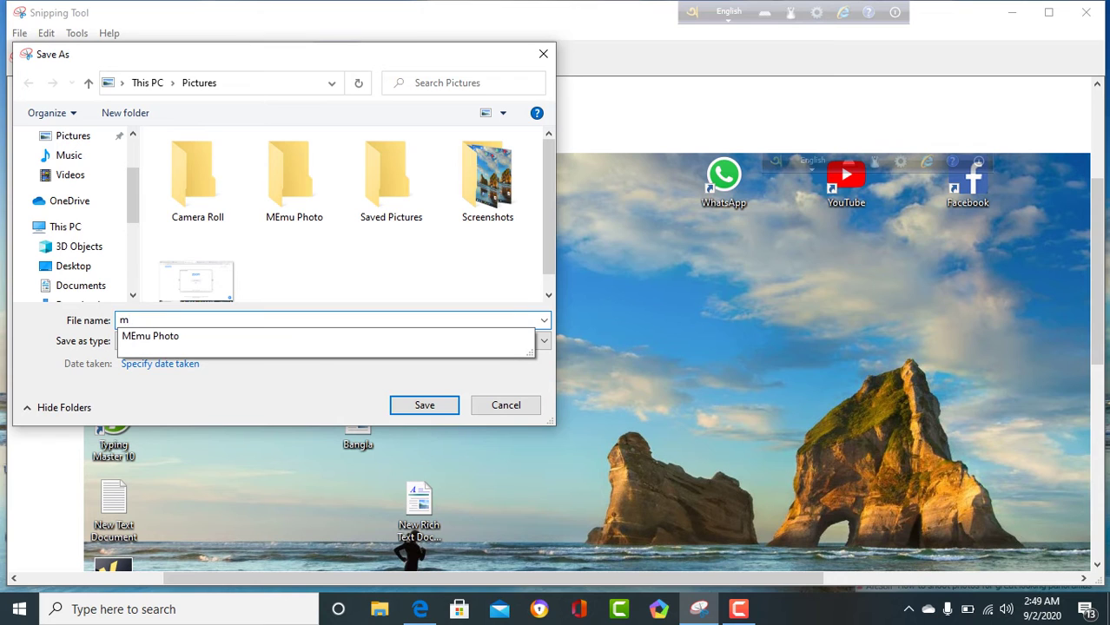
{"action": "type", "text": "k"}
{"action": "key", "text": "BackSpace"}
{"action": "key", "text": "BackSpace"}
{"action": "type", "text": "apk"}
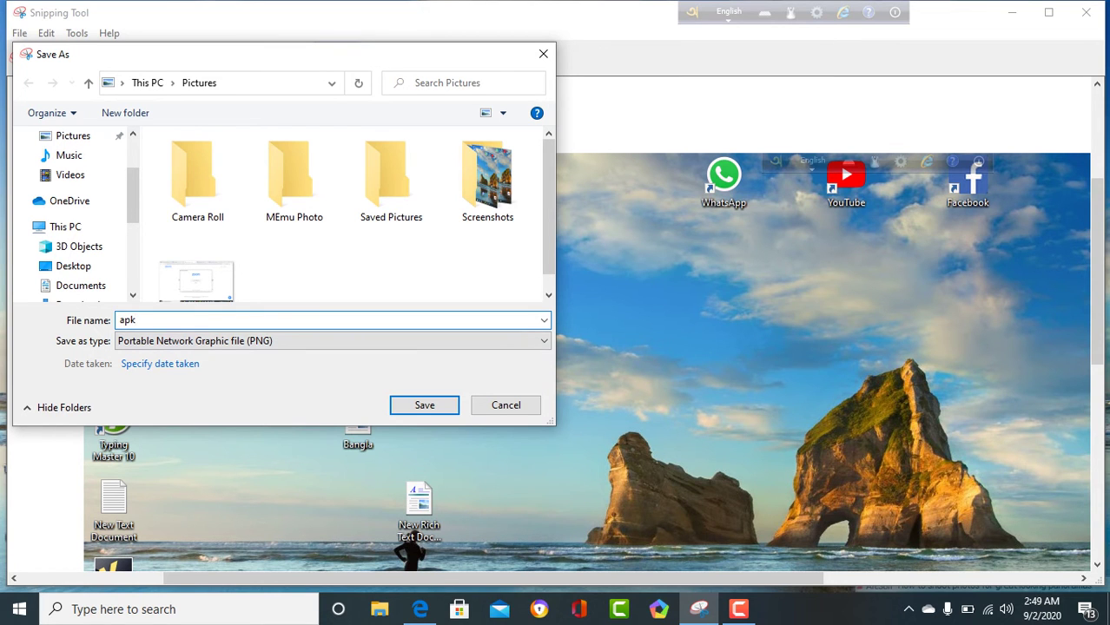
{"action": "left_click", "coordinate": [423, 405]}
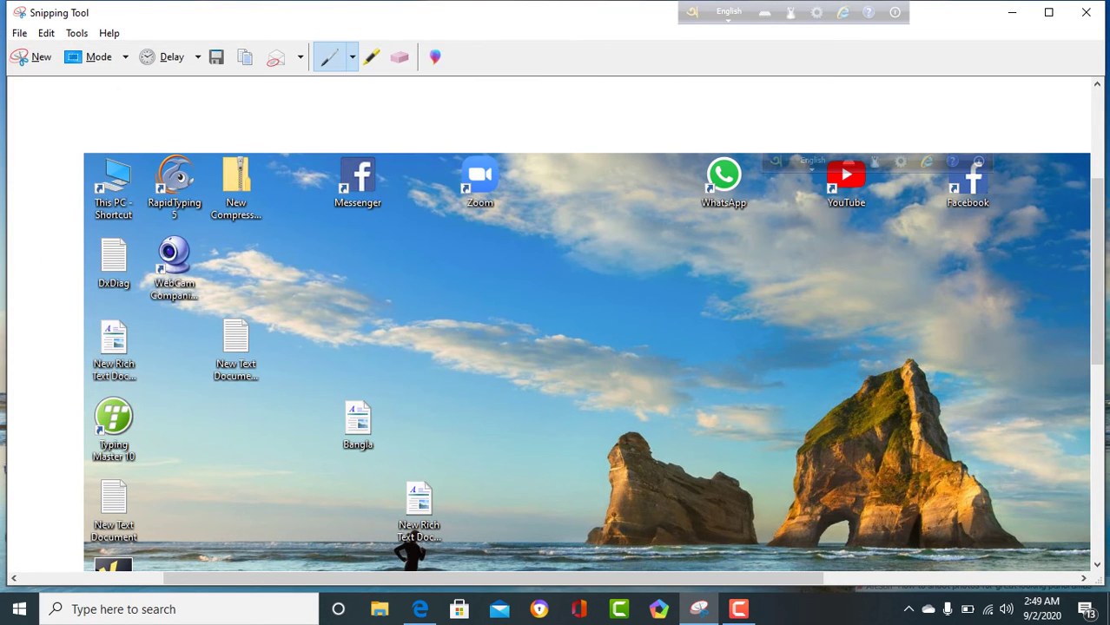
{"action": "scroll", "coordinate": [586, 340], "scroll_direction": "down", "scroll_amount": 1}
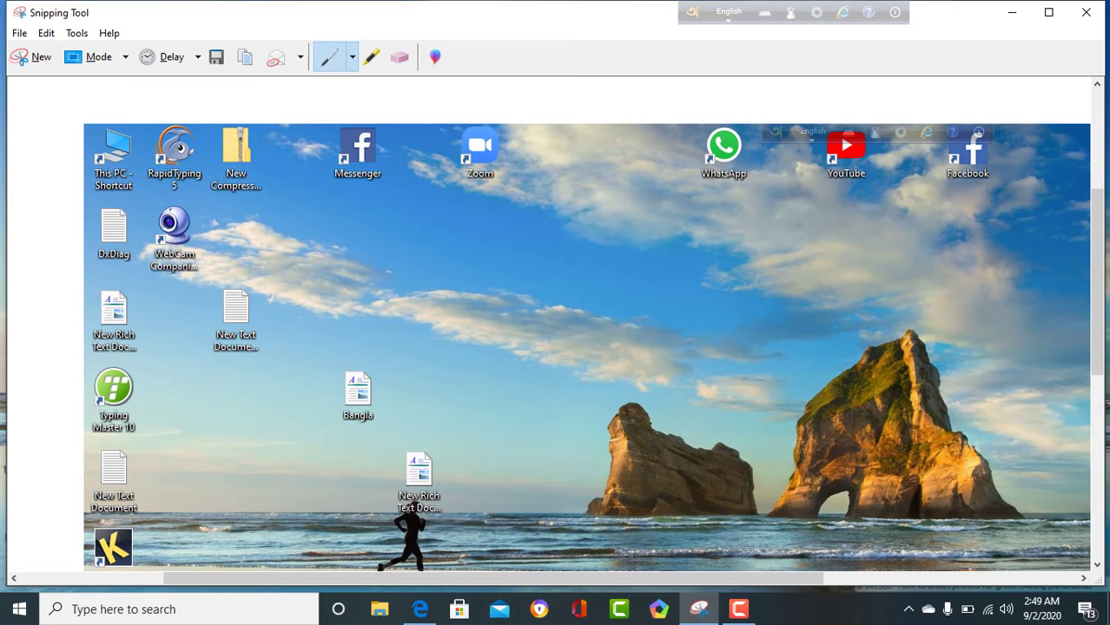
{"action": "left_click", "coordinate": [1086, 12]}
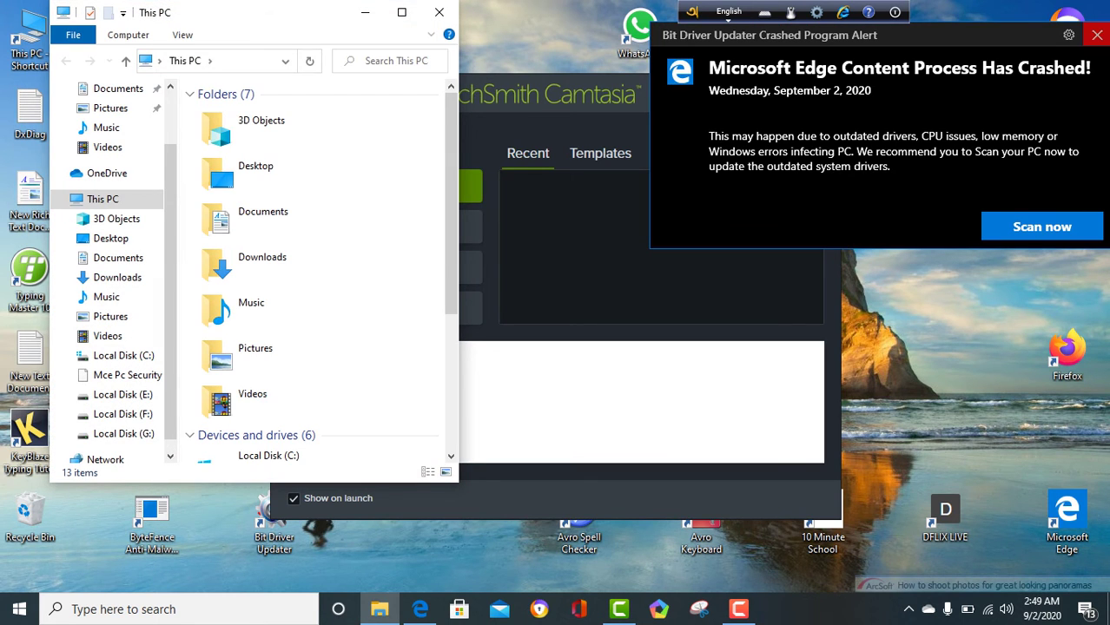
- View the saved apk image from the Pictures folder in File Explorer, and close the image and folder windows
{"action": "left_click", "coordinate": [1096, 35]}
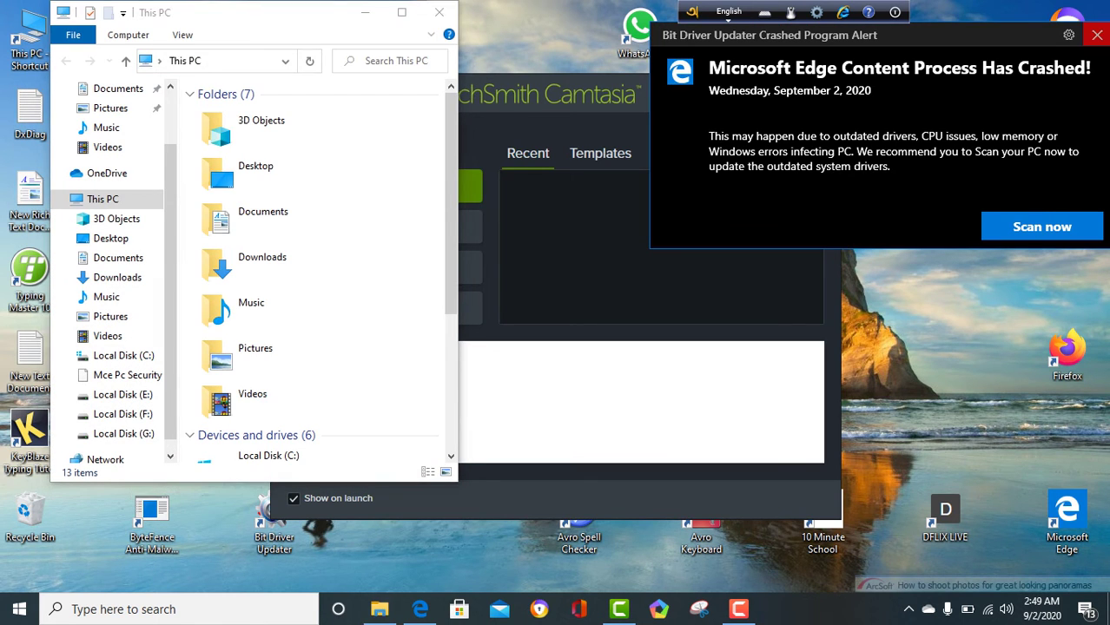
{"action": "left_click", "coordinate": [402, 12]}
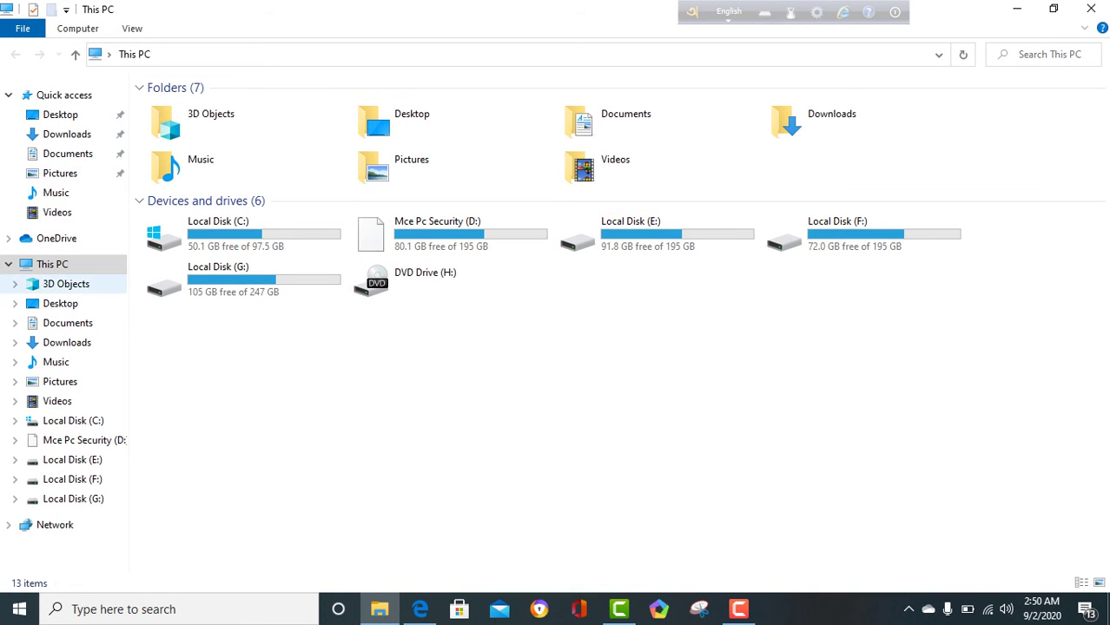
{"action": "left_click", "coordinate": [68, 154]}
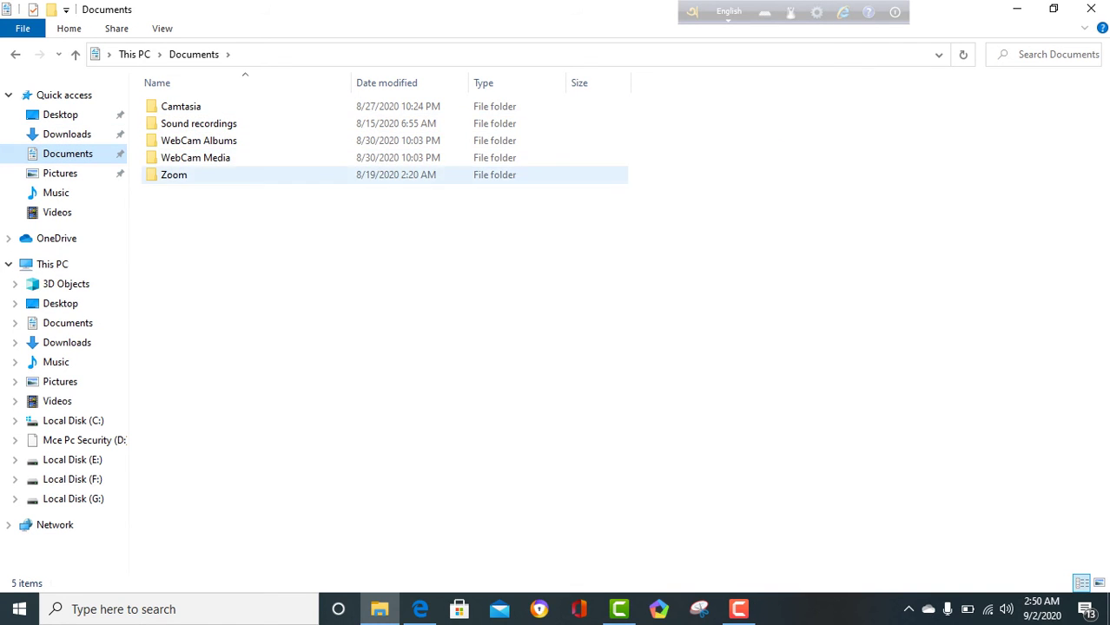
{"action": "left_click", "coordinate": [60, 172]}
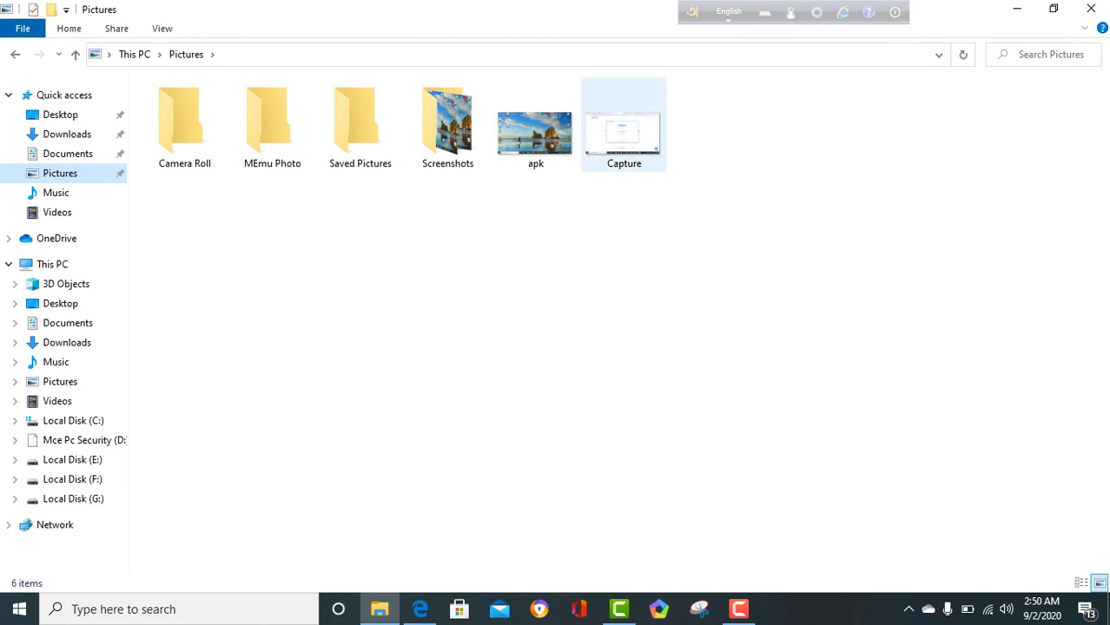
{"action": "left_click", "coordinate": [535, 131]}
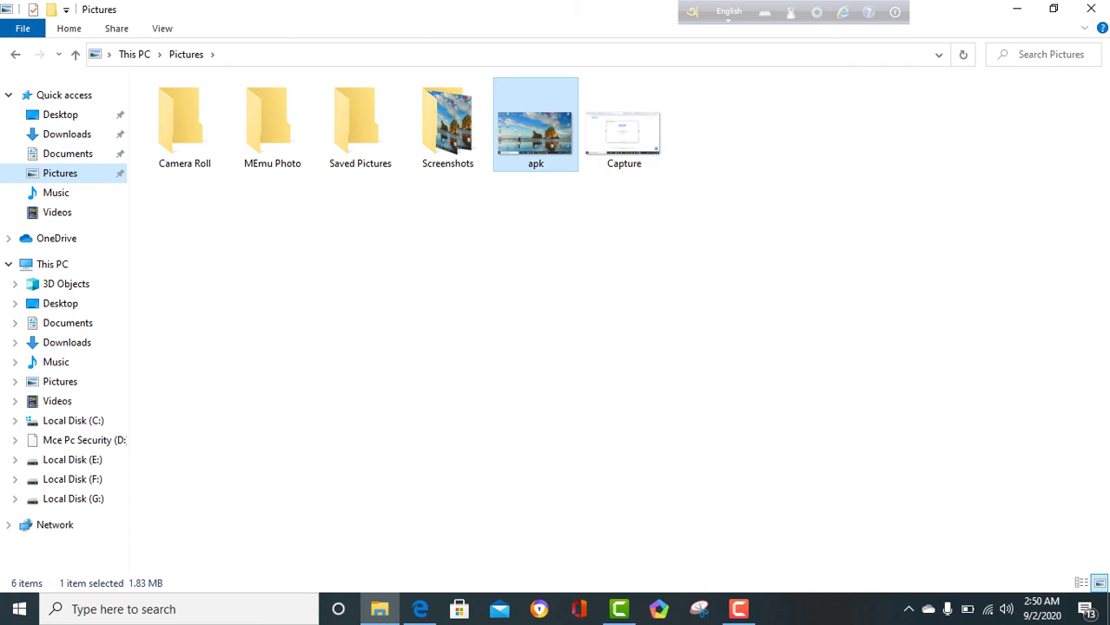
{"action": "key", "text": "Return"}
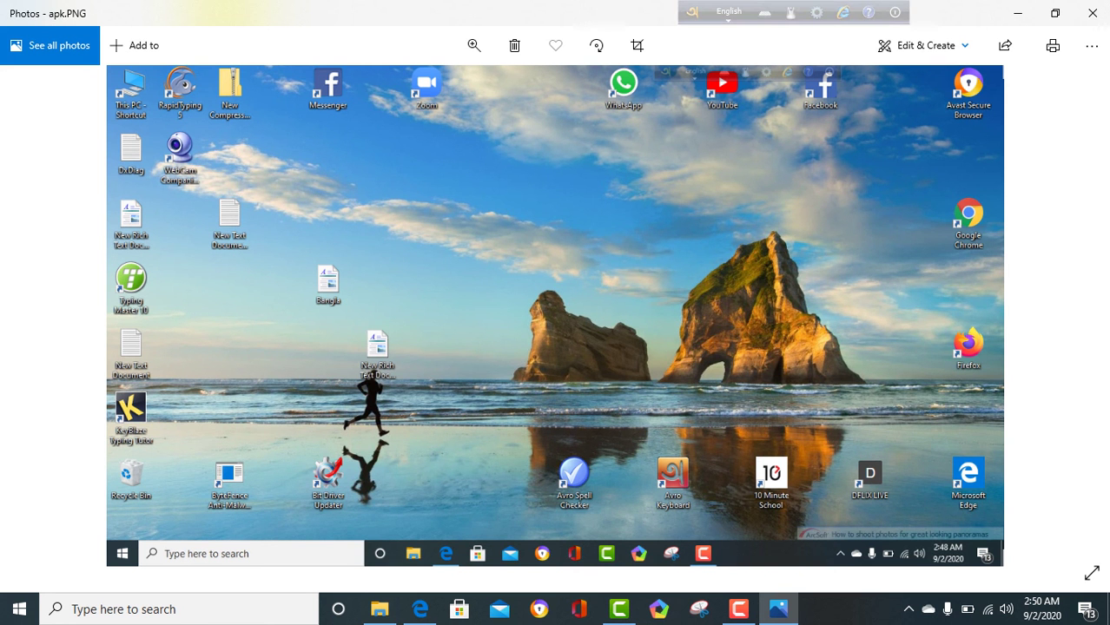
{"action": "left_click", "coordinate": [1092, 13]}
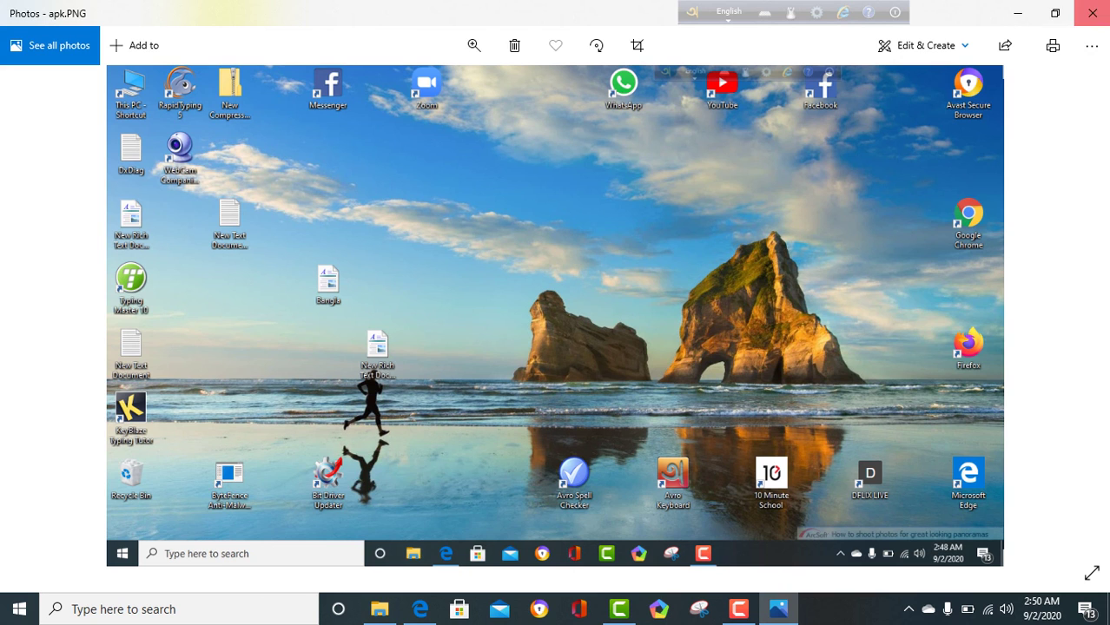
{"action": "left_click", "coordinate": [1092, 13]}
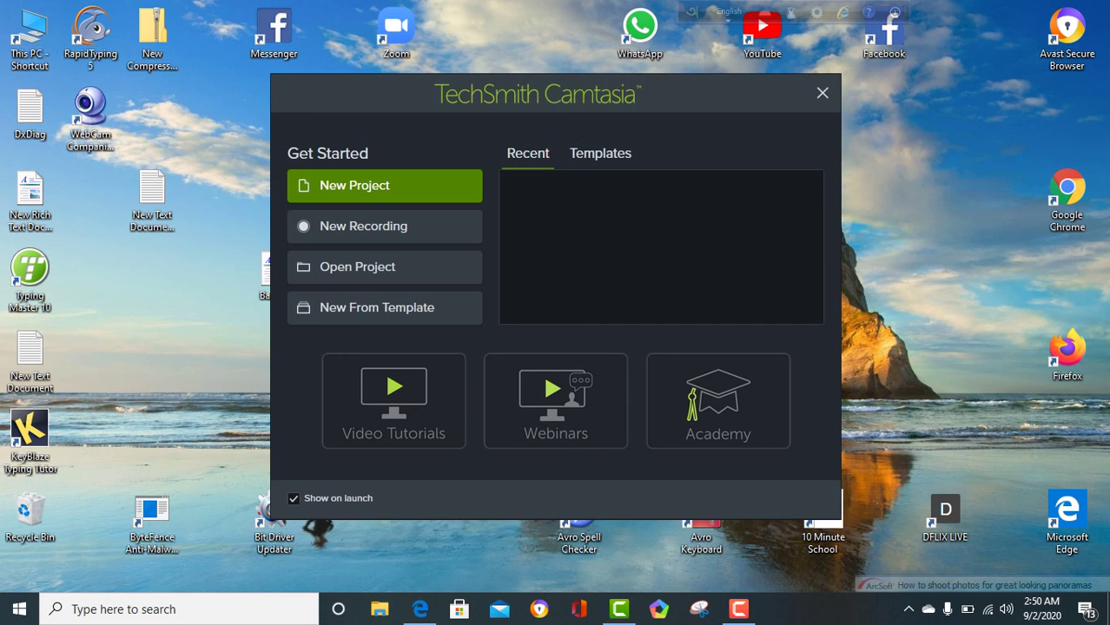
{"action": "right_click", "coordinate": [906, 281]}
{"action": "left_click", "coordinate": [938, 328]}
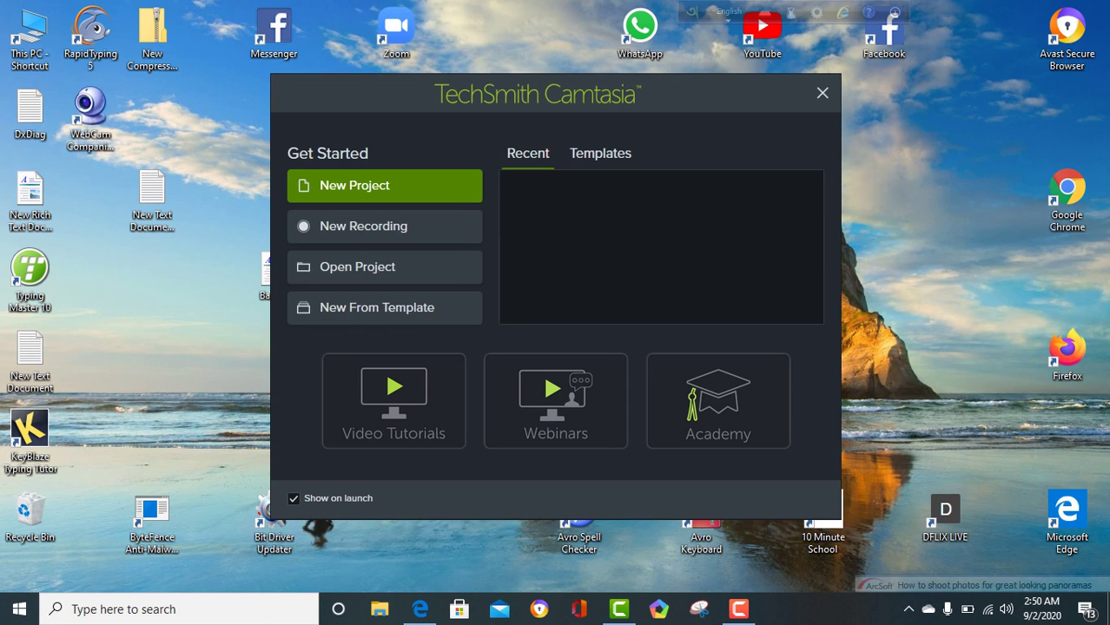